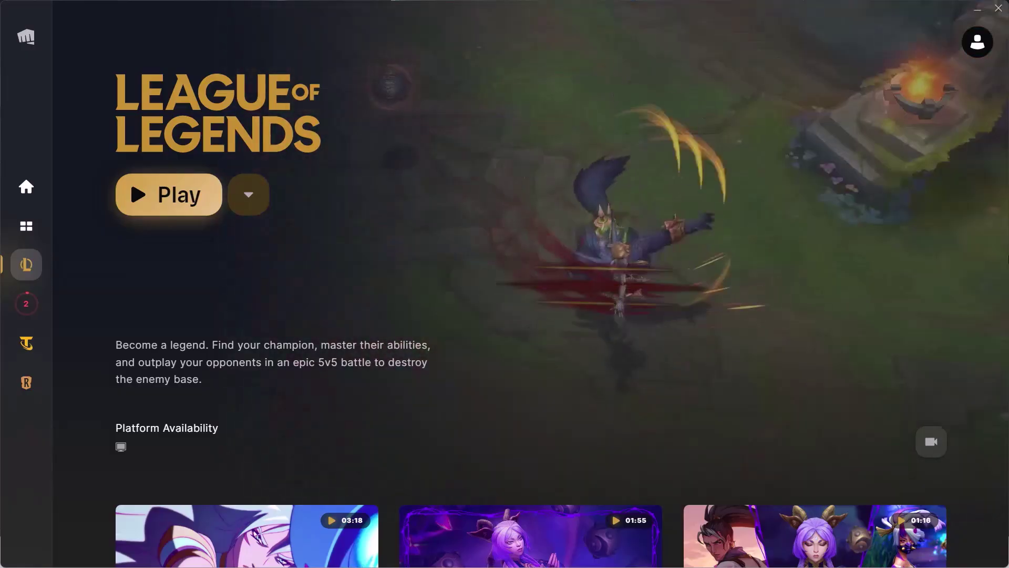
Open Task Manager and end the running League of Legends task.
key(ctrl+shift+Escape)
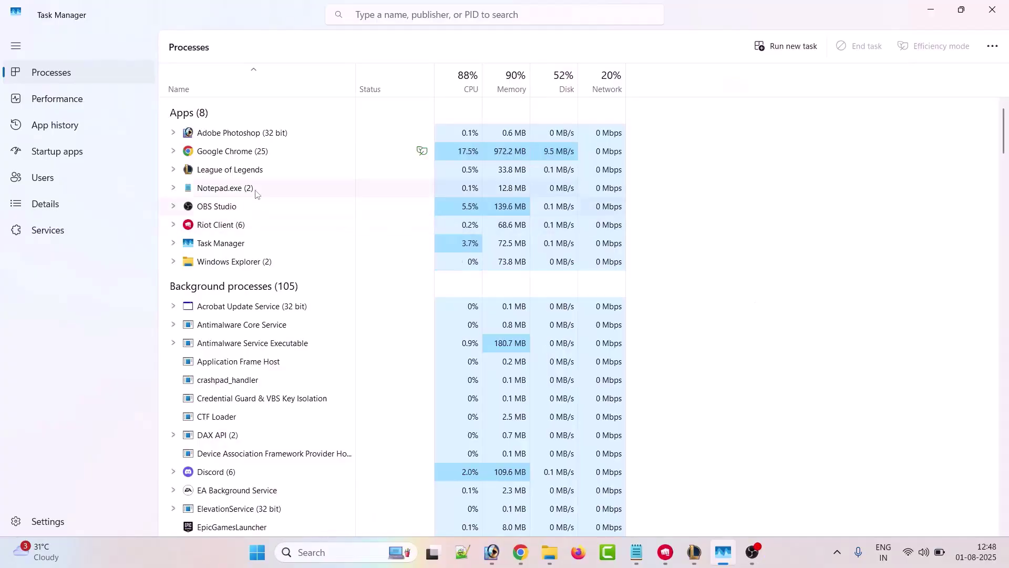
right_click(802, 551)
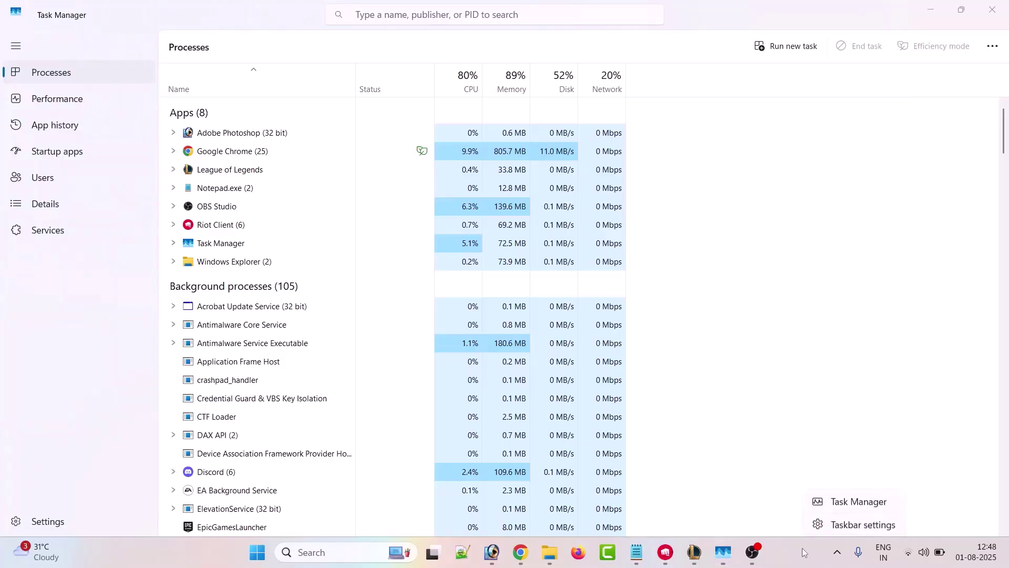
click(863, 508)
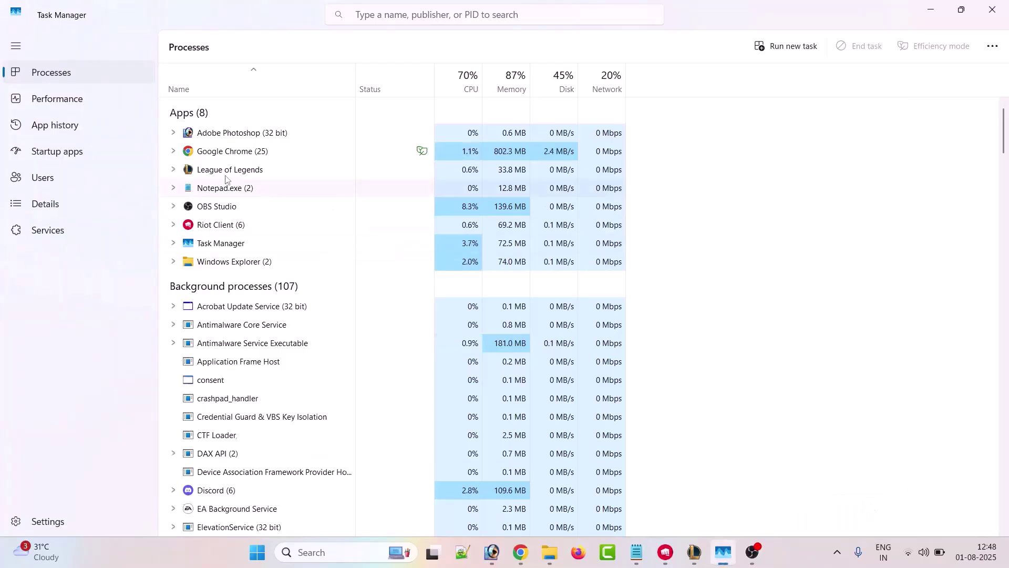
right_click(273, 174)
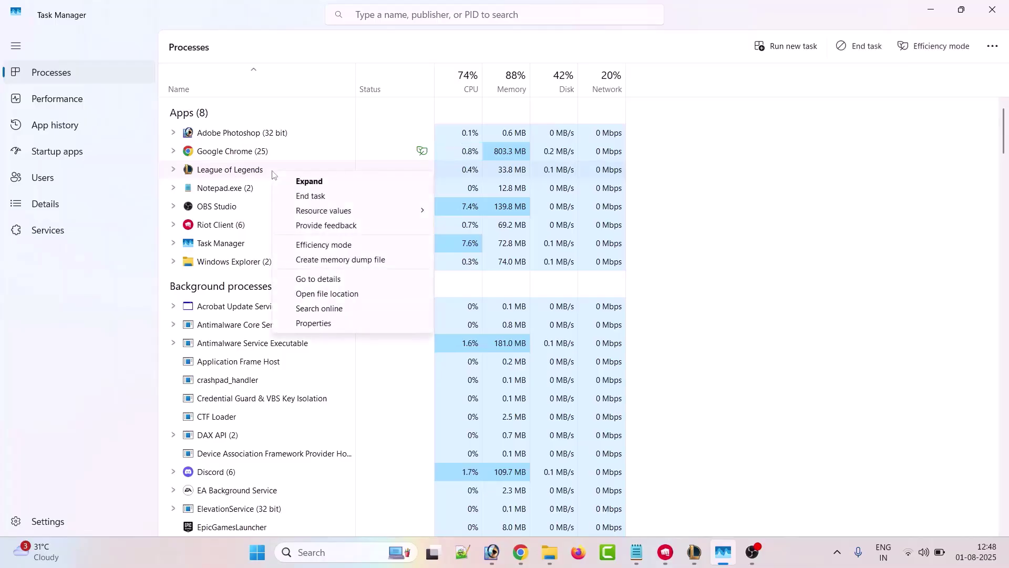
click(329, 197)
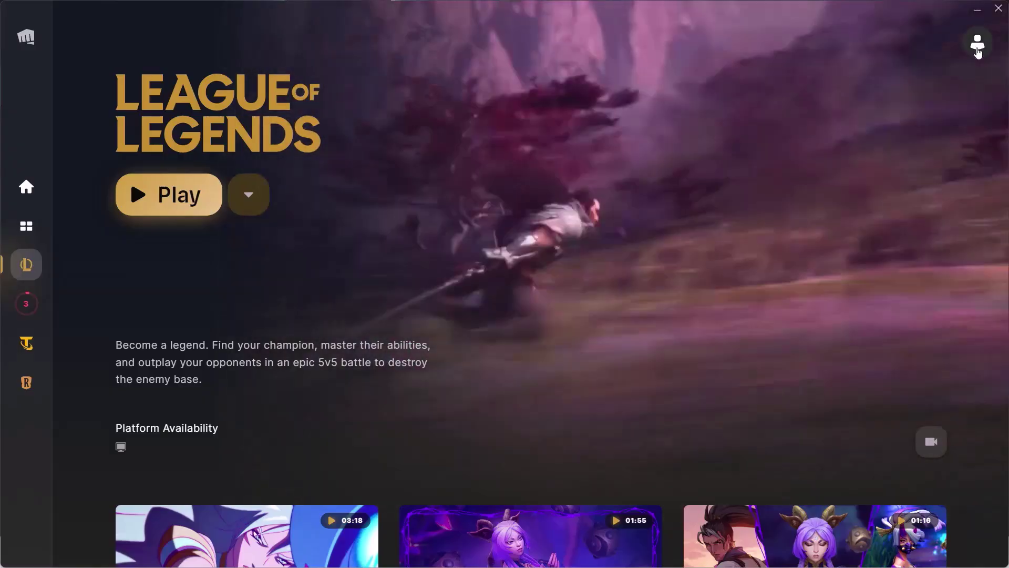
In the Riot Client's League of Legends settings, set the game text language to Français and close the settings.
click(977, 47)
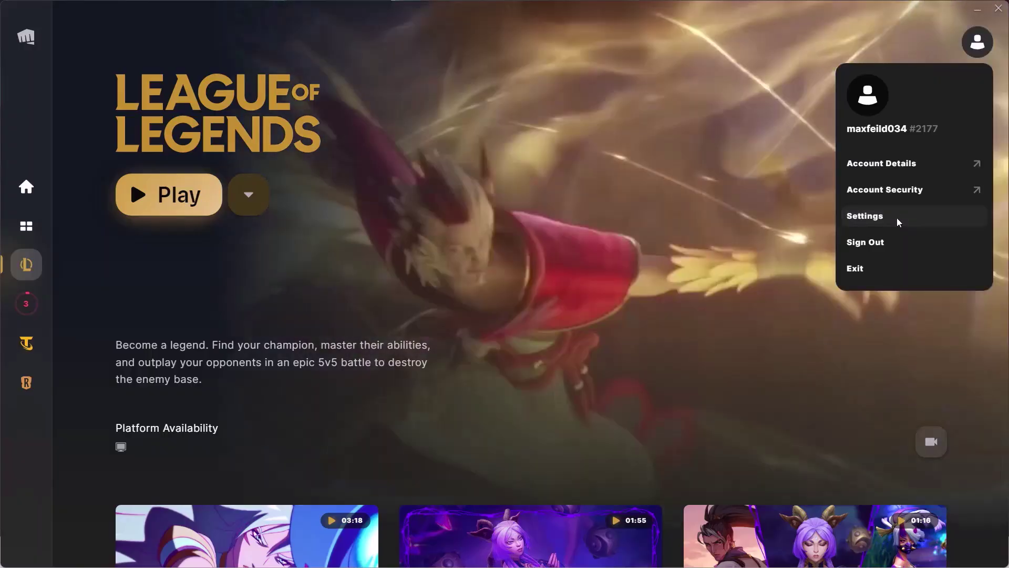
click(897, 218)
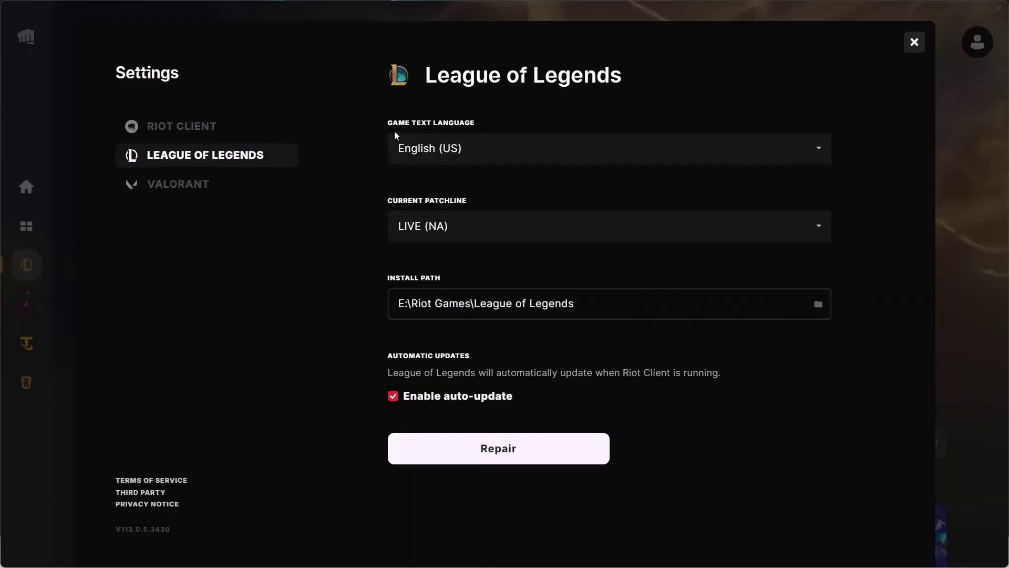
click(644, 160)
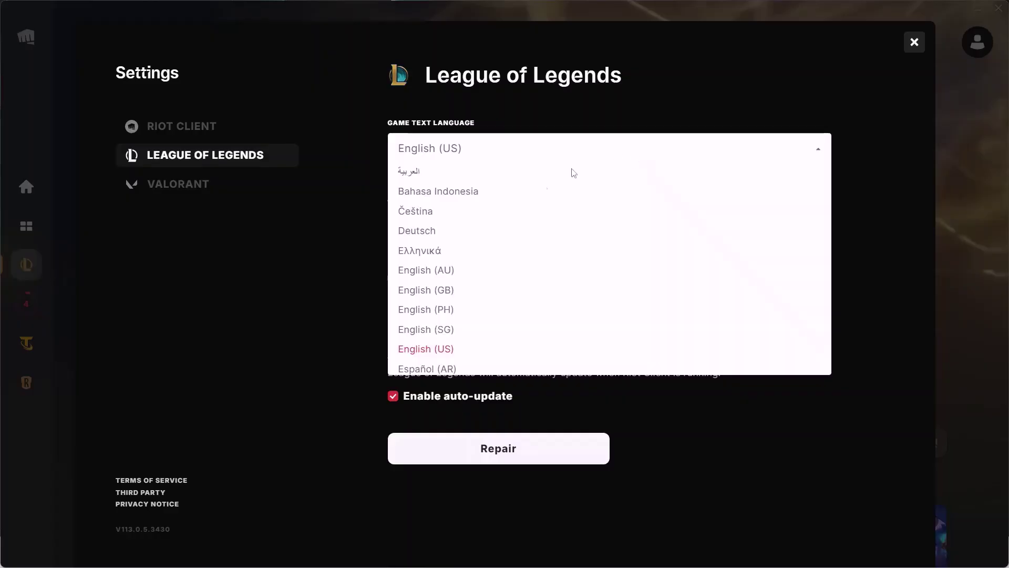
scroll(439, 295, down, 5)
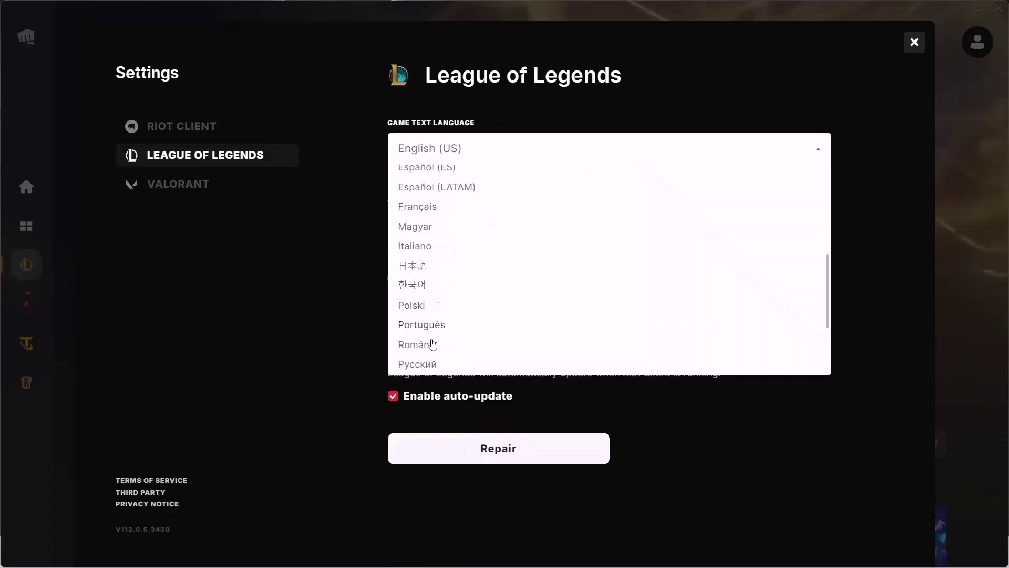
scroll(447, 347, down, 1)
scroll(451, 343, up, 7)
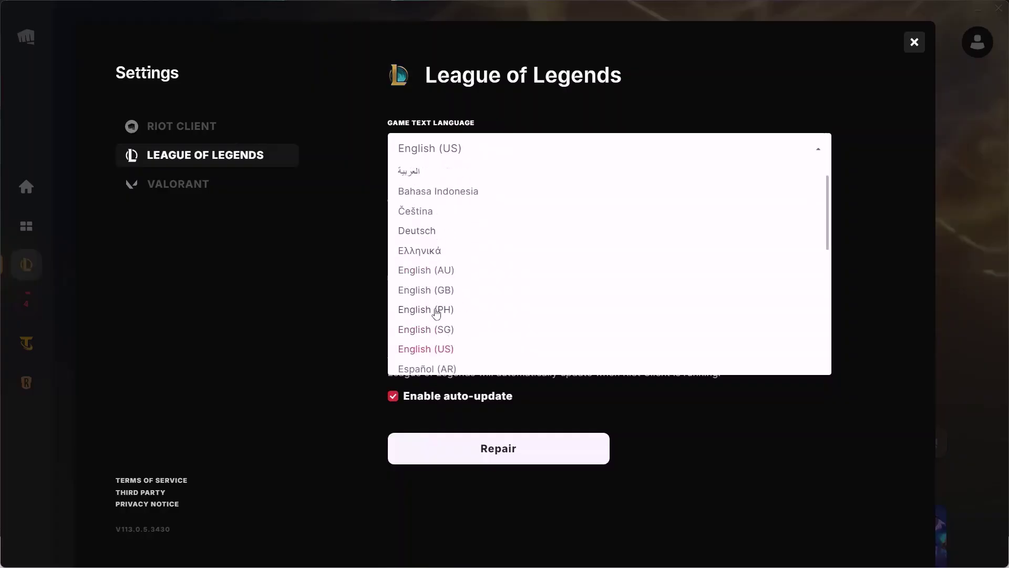
scroll(468, 322, down, 3)
key(Escape)
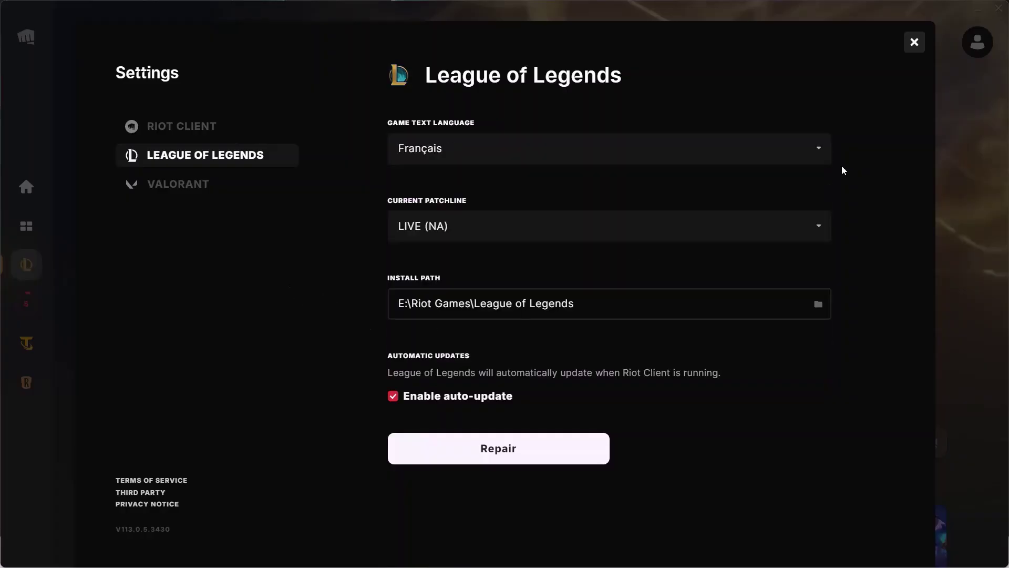
click(914, 42)
Exit the Riot Client running in the background and relaunch it from the desktop.
click(838, 552)
right_click(837, 486)
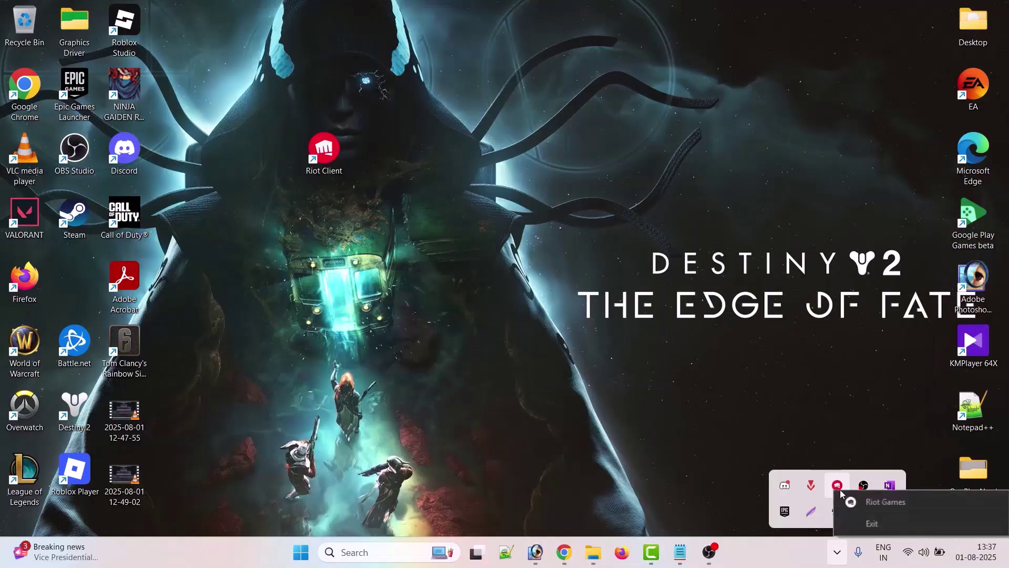
click(874, 524)
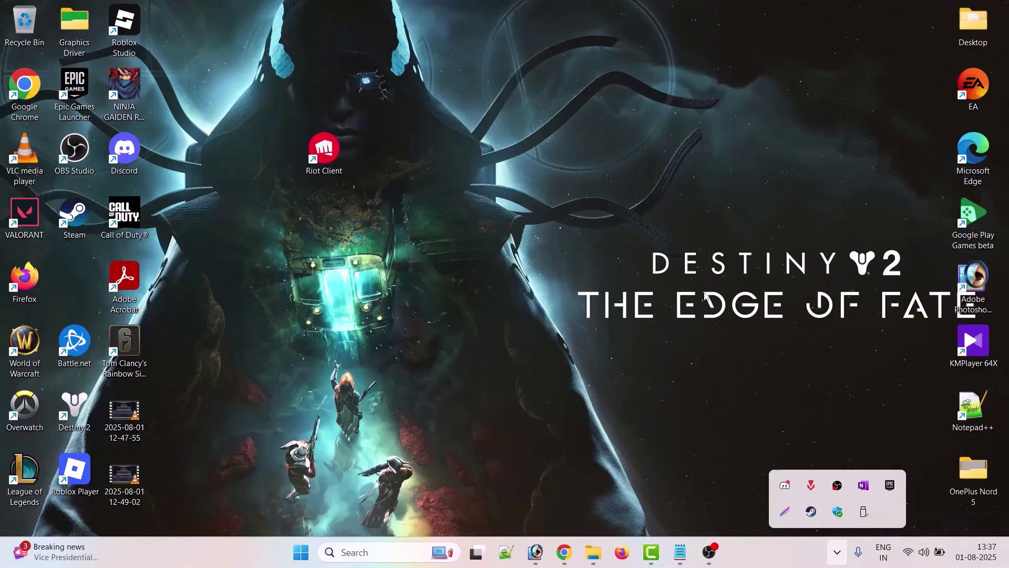
click(372, 209)
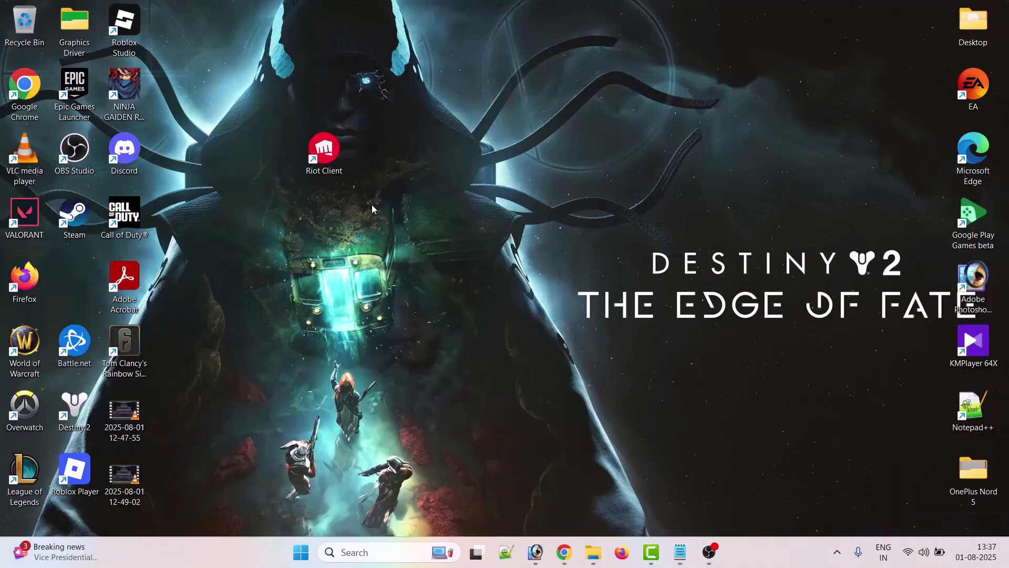
double_click(331, 154)
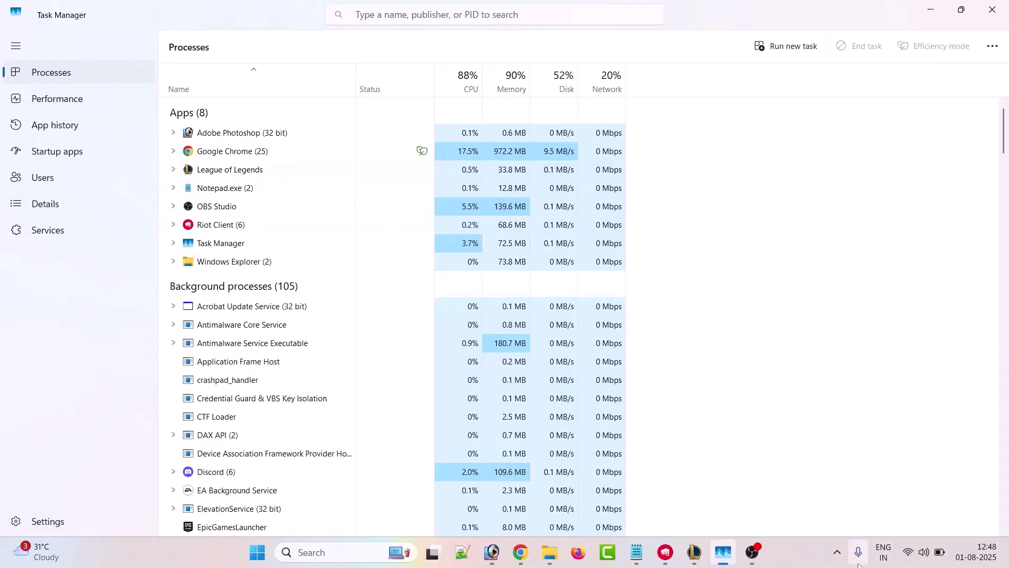
End the League of Legends process in Task Manager.
right_click(802, 548)
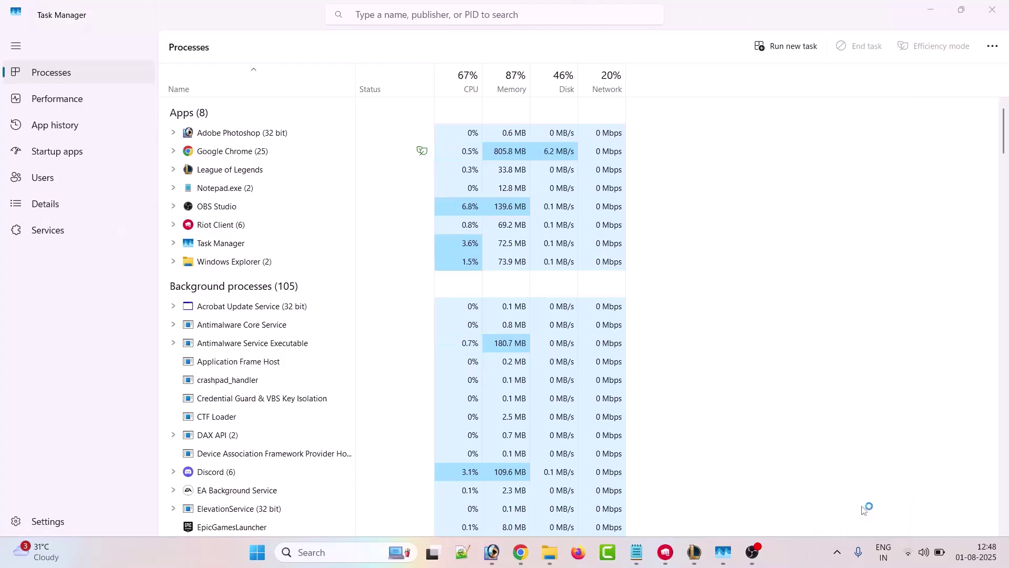
click(866, 504)
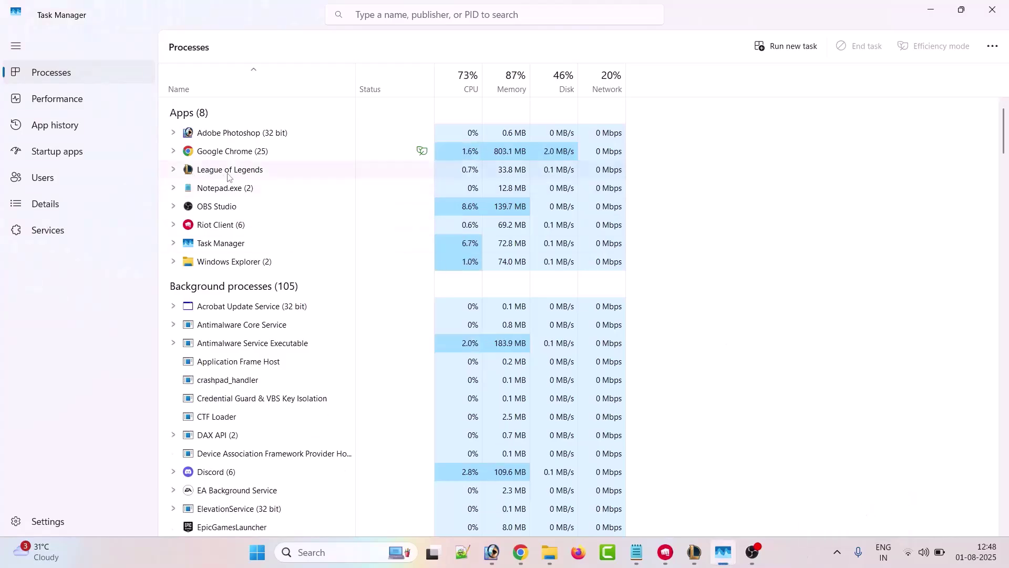
right_click(272, 175)
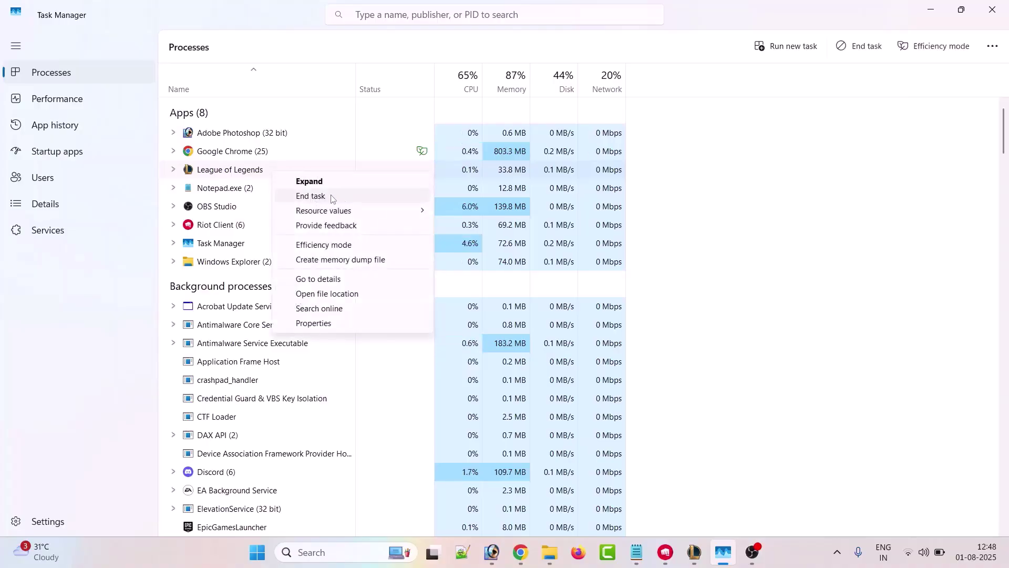
click(332, 197)
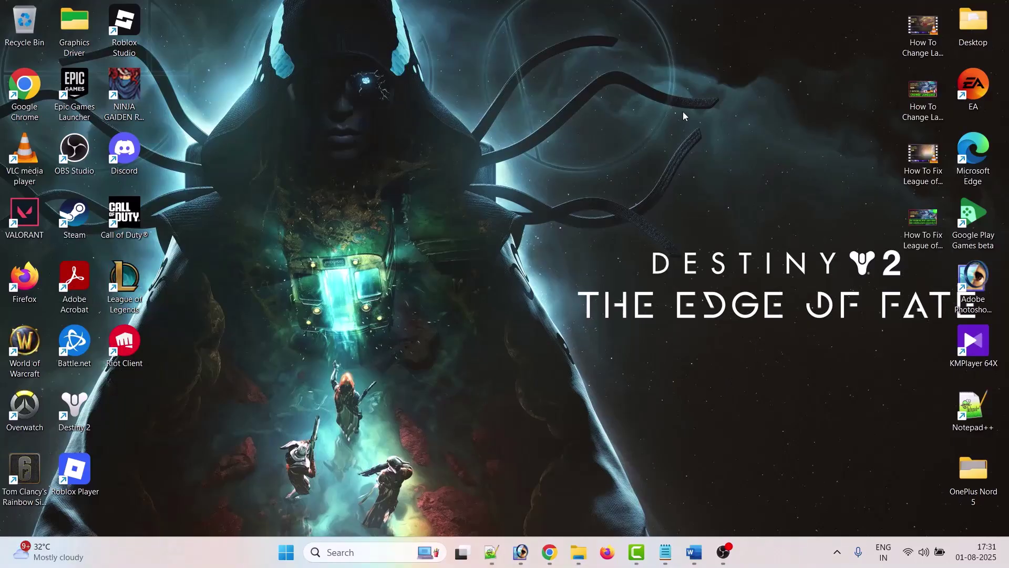
Open LeagueClientSettings.yaml from E:\Riot Games\League of Legends\Config in Notepad.
click(578, 552)
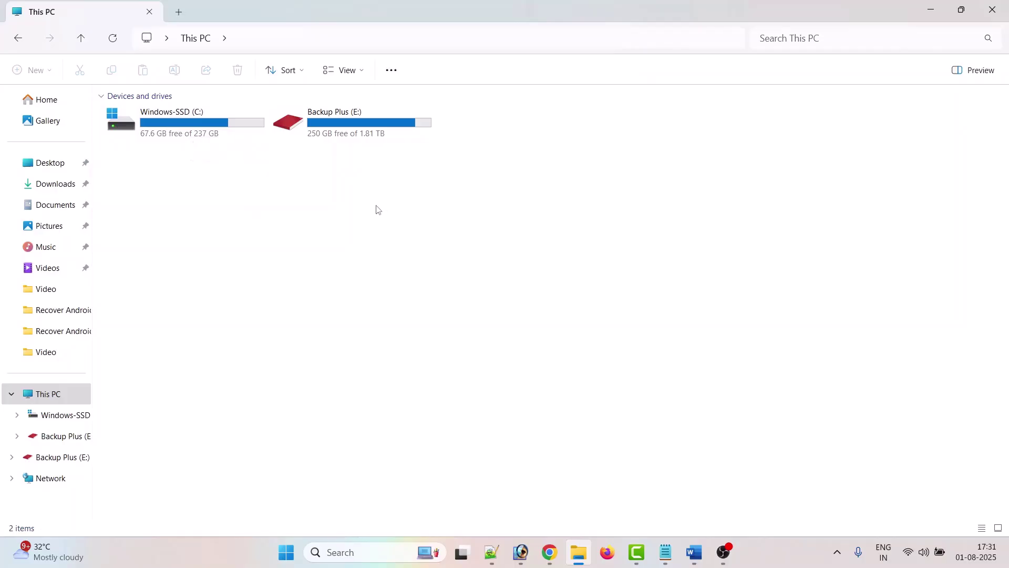
double_click(363, 130)
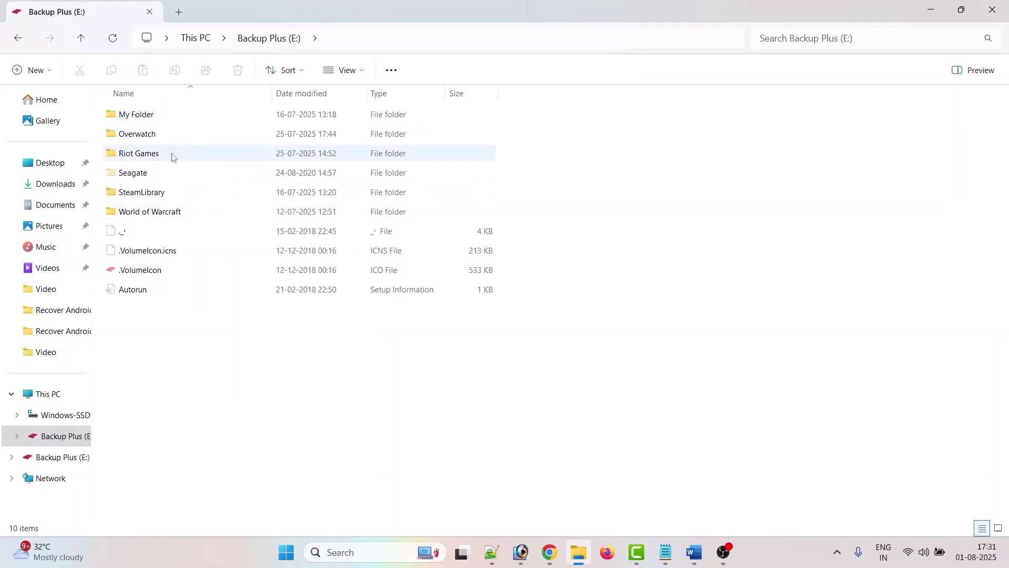
double_click(172, 157)
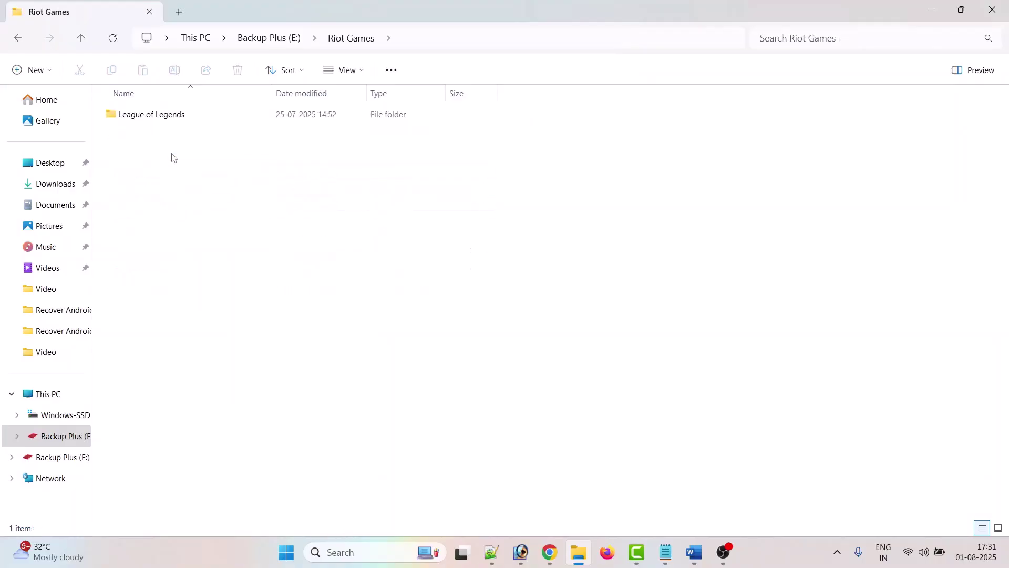
double_click(184, 122)
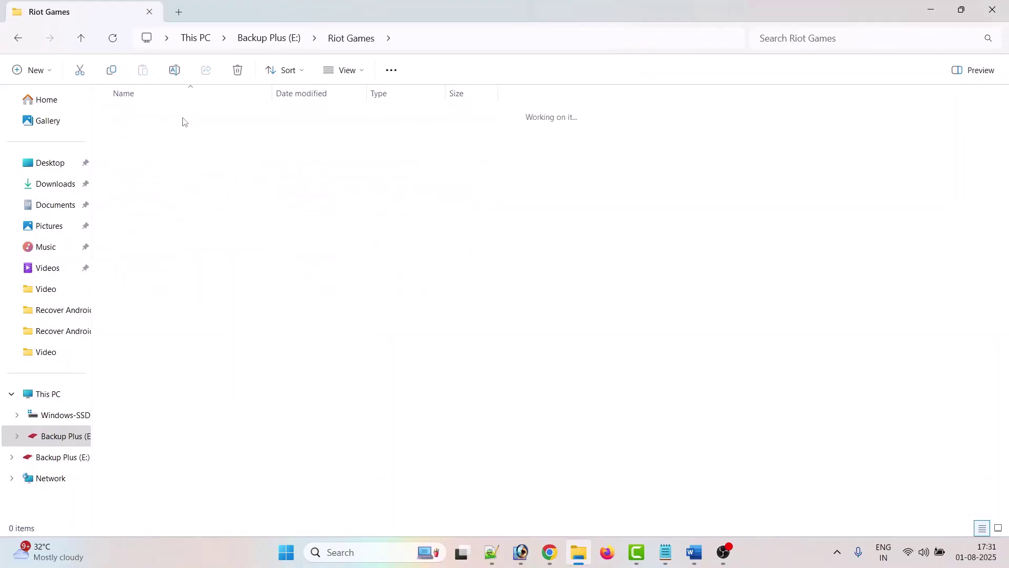
double_click(149, 117)
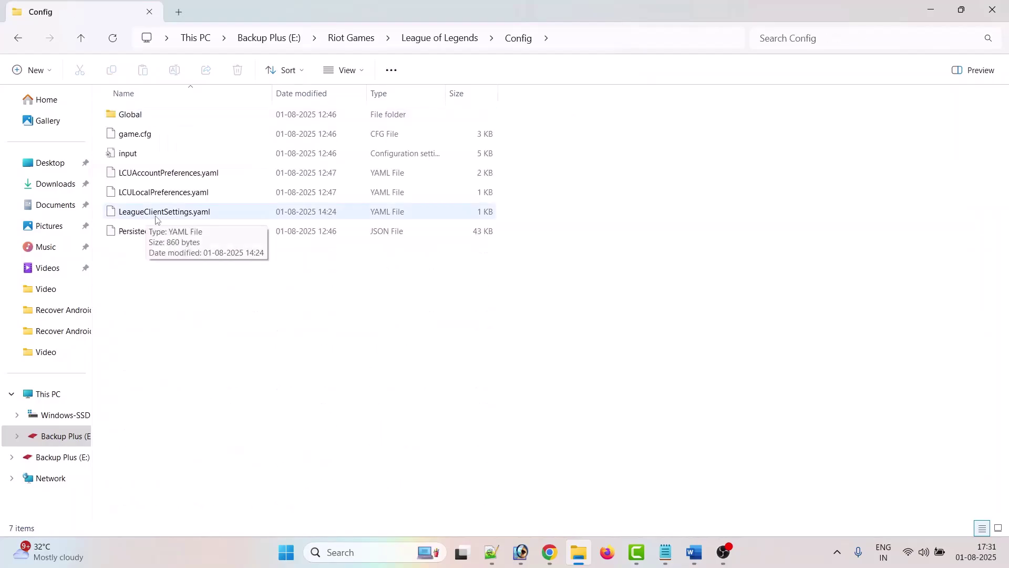
right_click(217, 212)
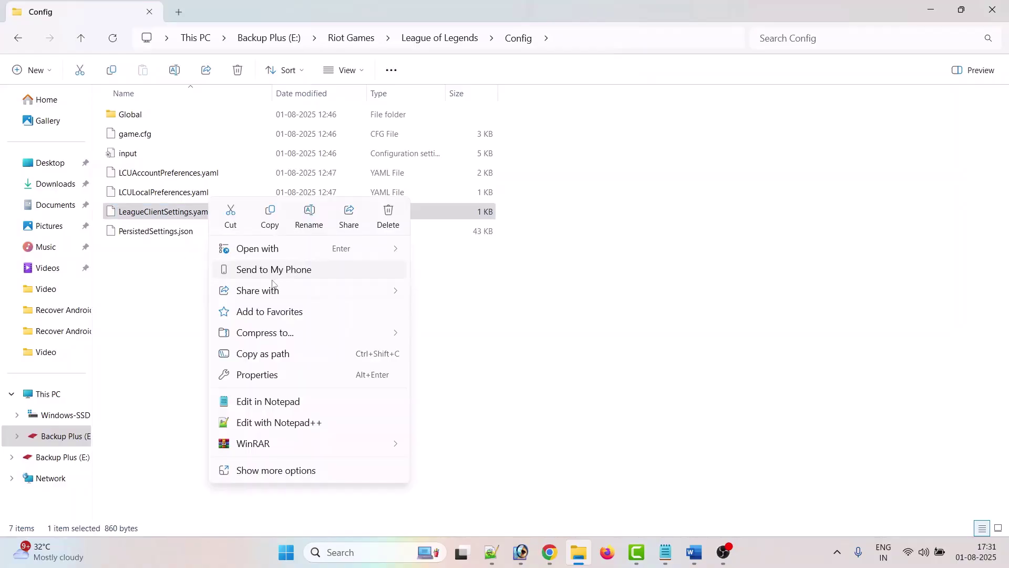
mouse_move(292, 257)
click(451, 254)
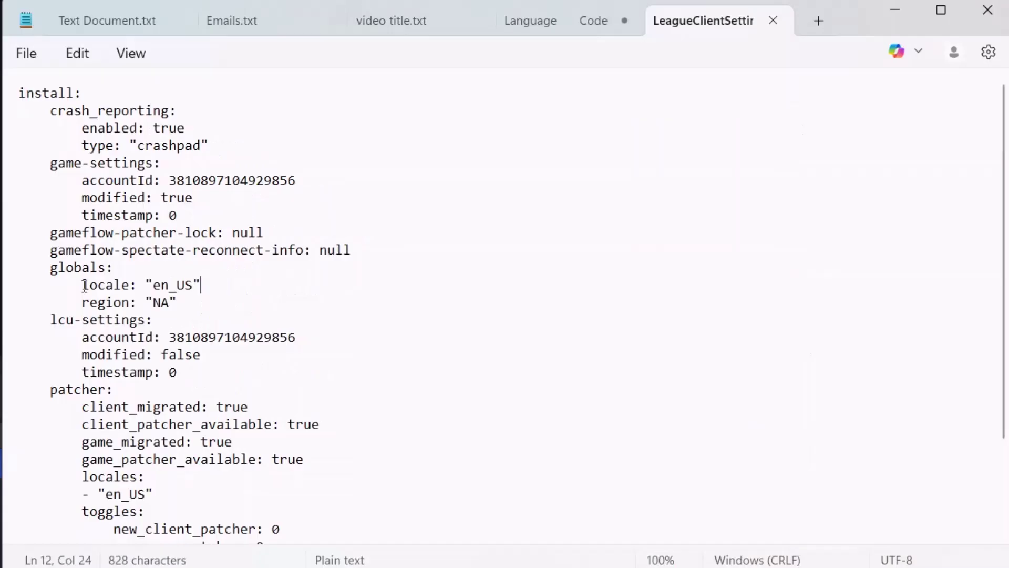
Select the locale value under globals, and copy the French code fr_FR from the Language Code list.
drag(83, 286, 193, 285)
click(145, 337)
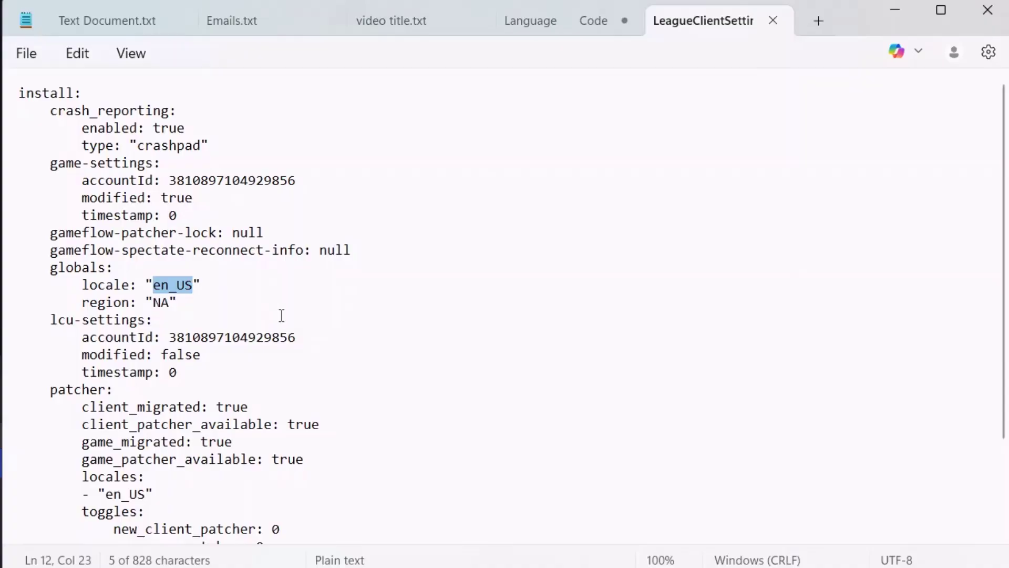
click(563, 24)
click(19, 94)
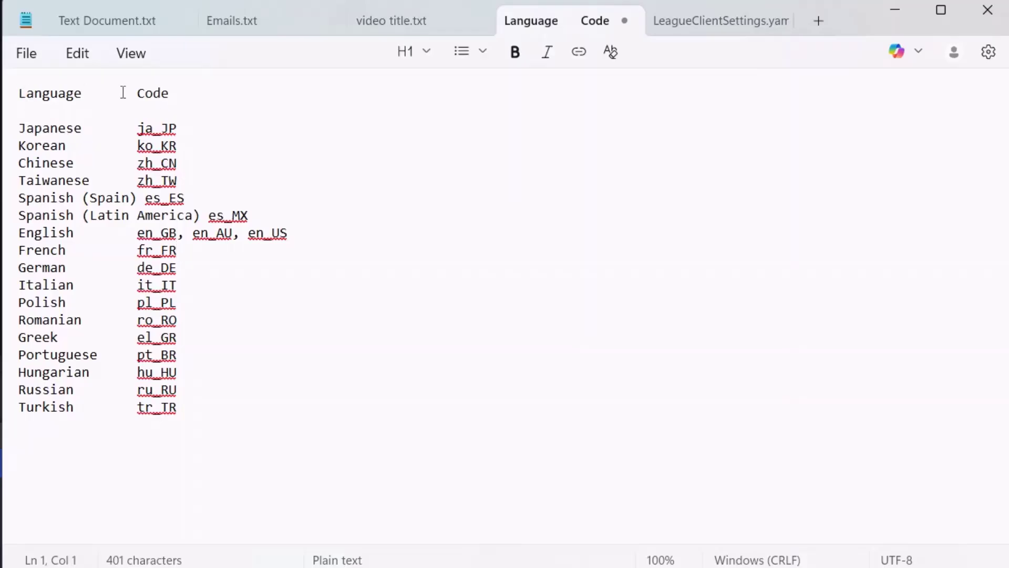
drag(121, 93, 152, 93)
click(144, 198)
drag(187, 131, 138, 130)
click(199, 155)
click(77, 138)
double_click(138, 254)
key(ctrl+c)
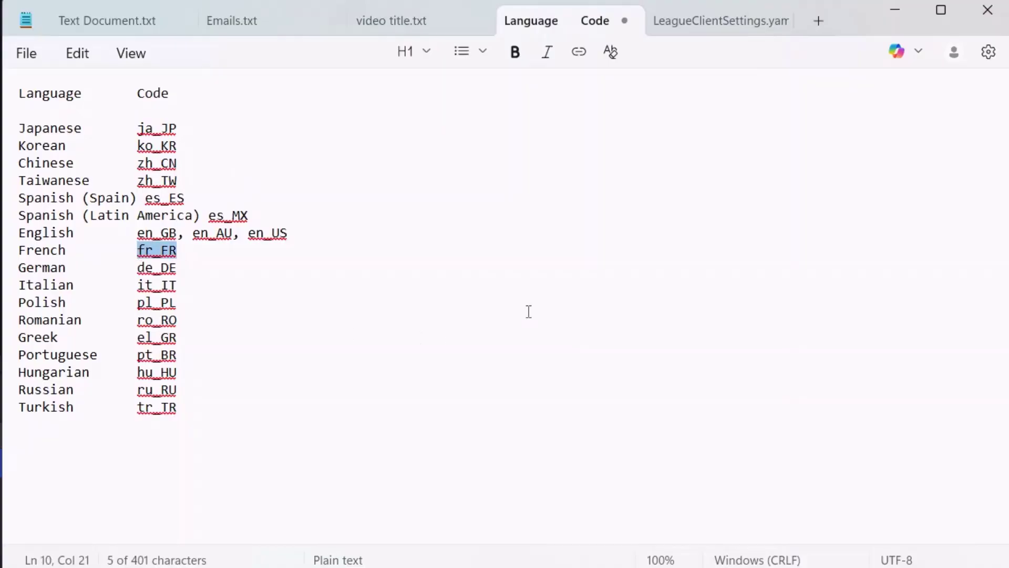
Replace the locale value under globals in the LeagueClientSettings file with fr_FR.
click(703, 24)
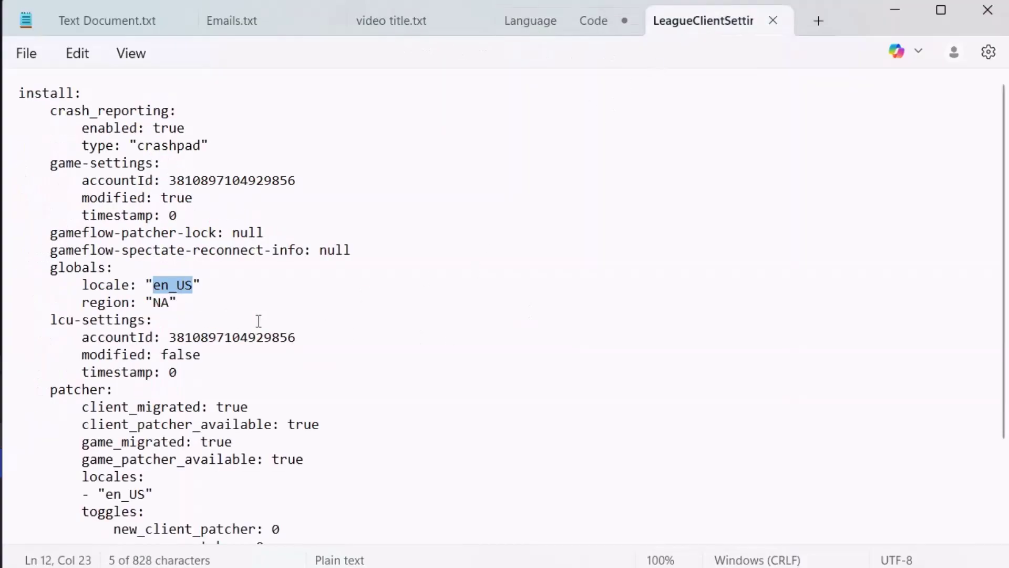
key(ctrl+v)
key(Down)
click(29, 55)
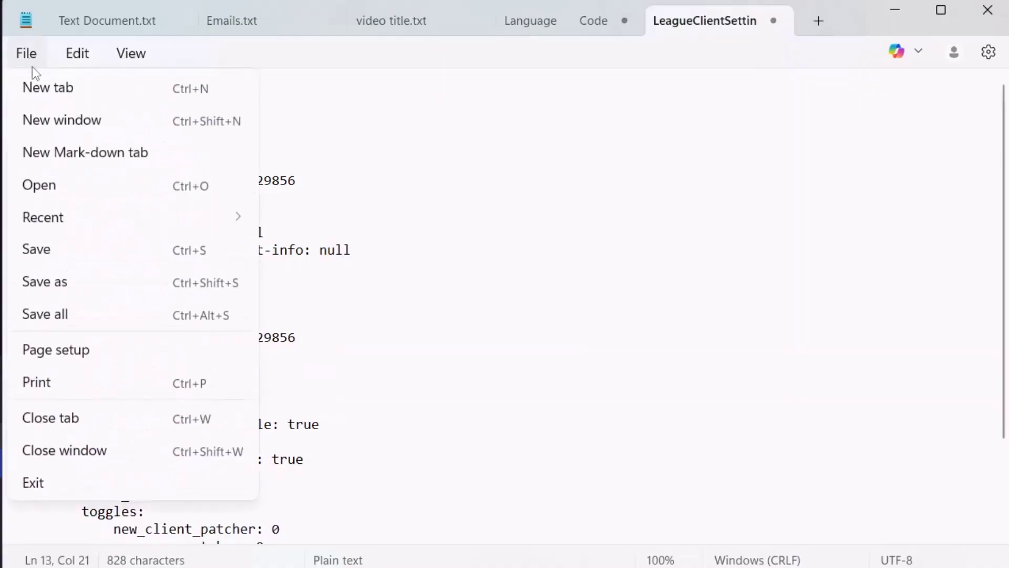
click(583, 290)
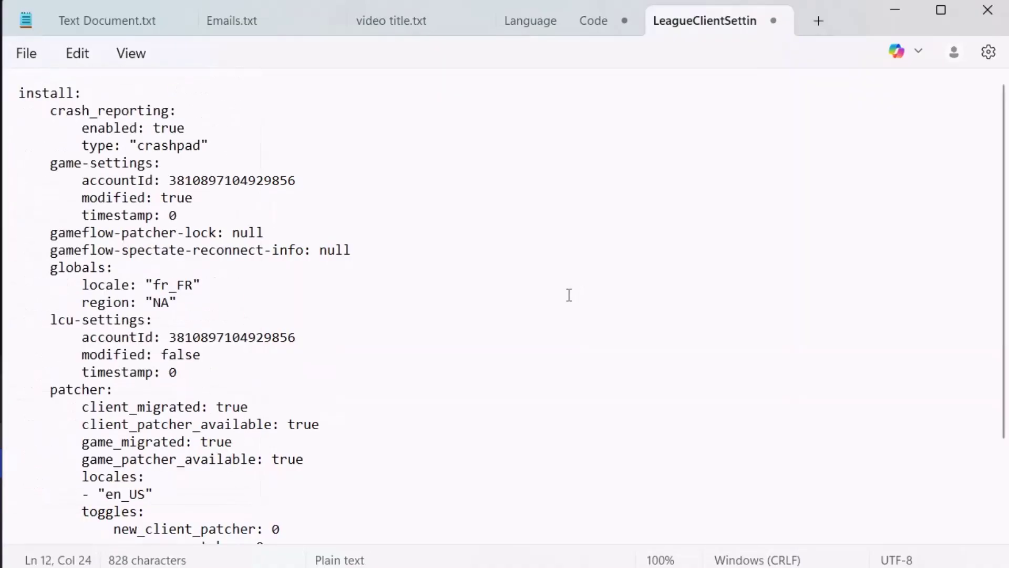
Return to the desktop and launch the Riot Client.
key(super+d)
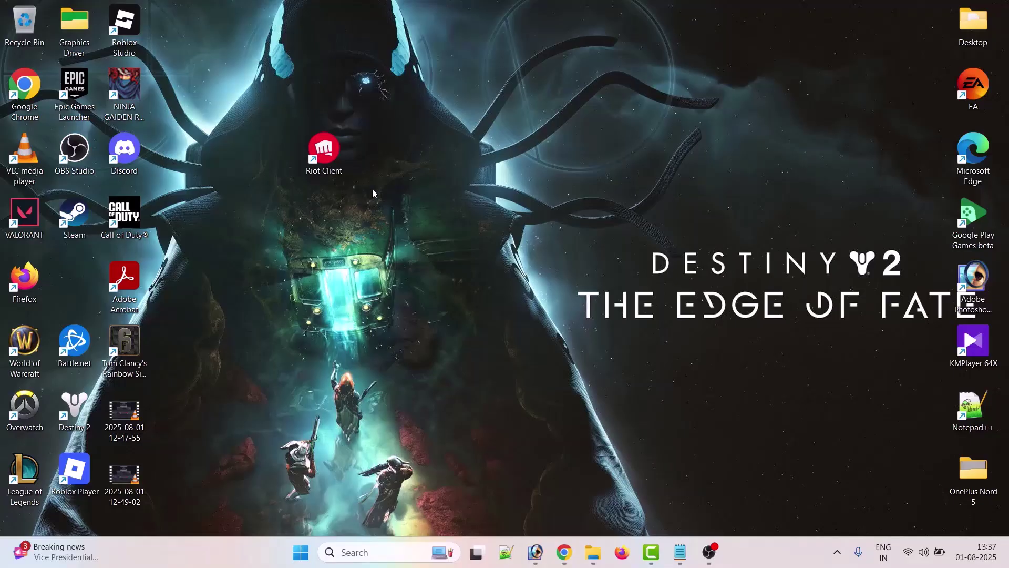
double_click(333, 155)
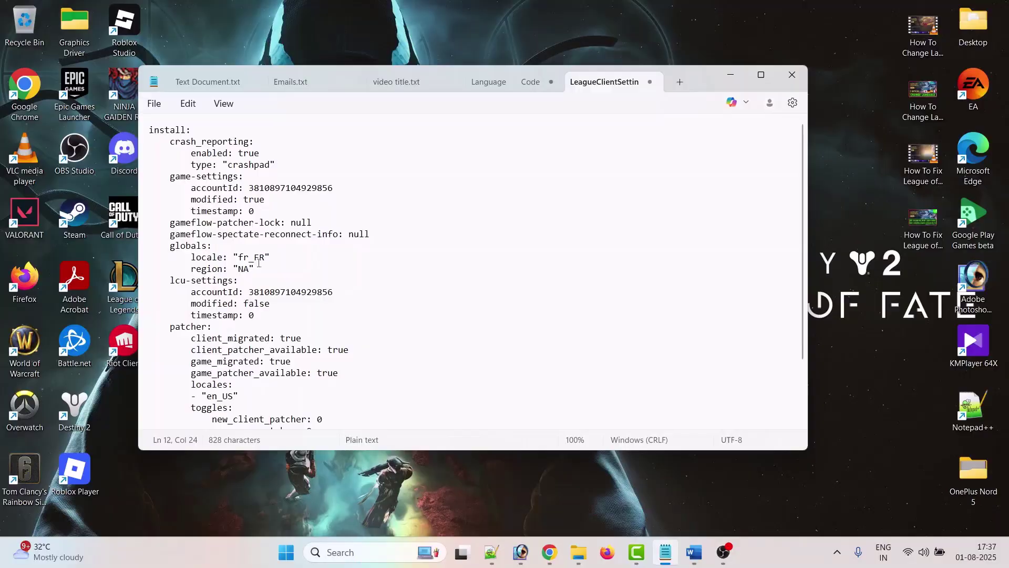
Replace the globals locale value in LeagueClientSettings with the English code en_US from the language list and save the file.
drag(264, 259, 250, 258)
click(531, 81)
click(315, 199)
drag(328, 227, 308, 224)
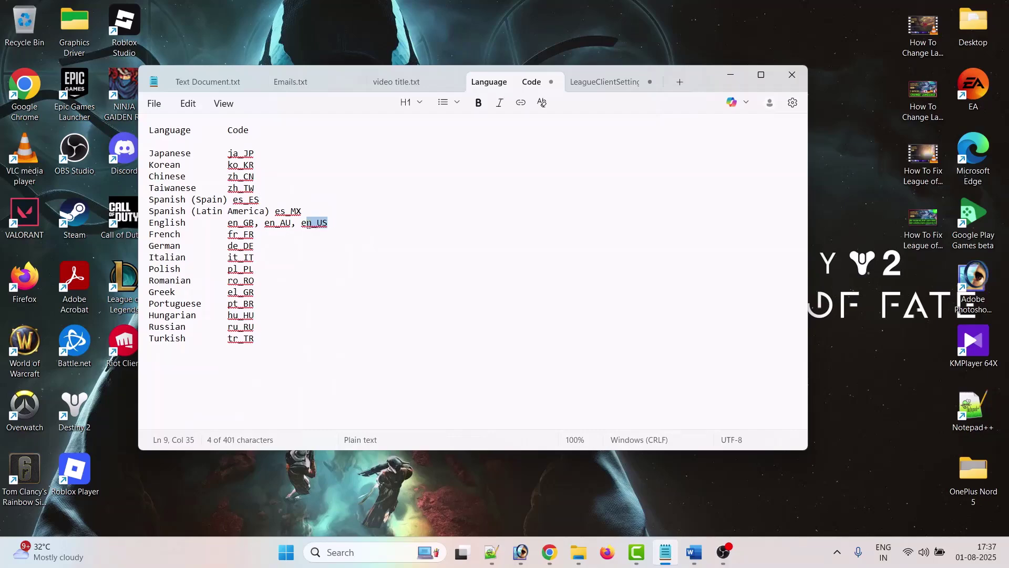
click(605, 81)
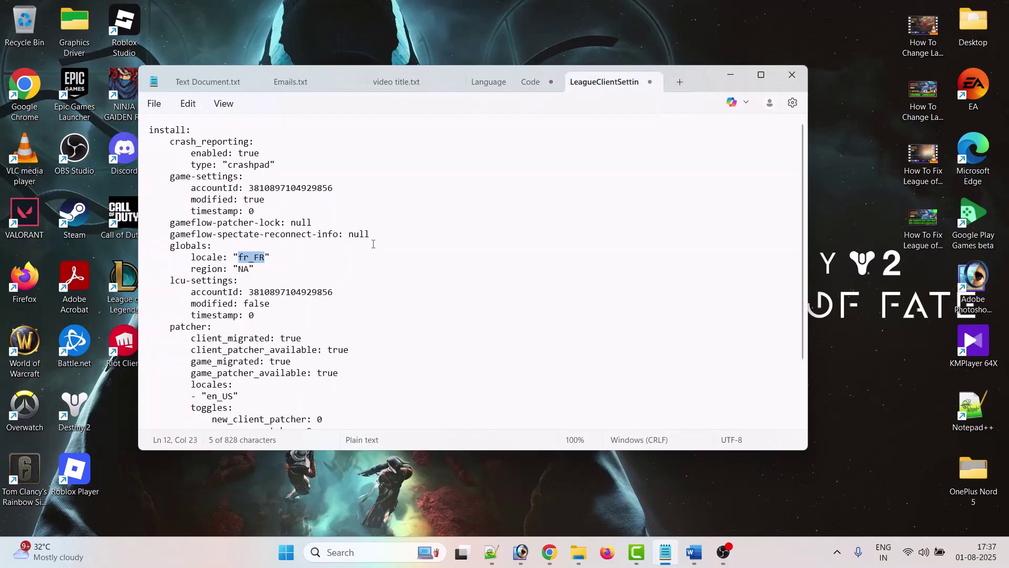
text(en_US)
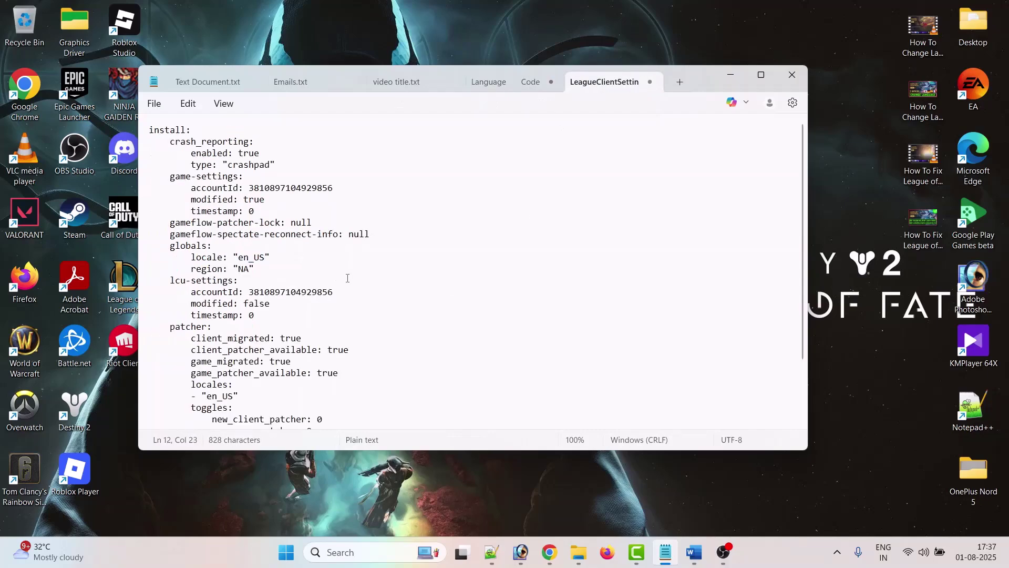
click(346, 270)
click(154, 104)
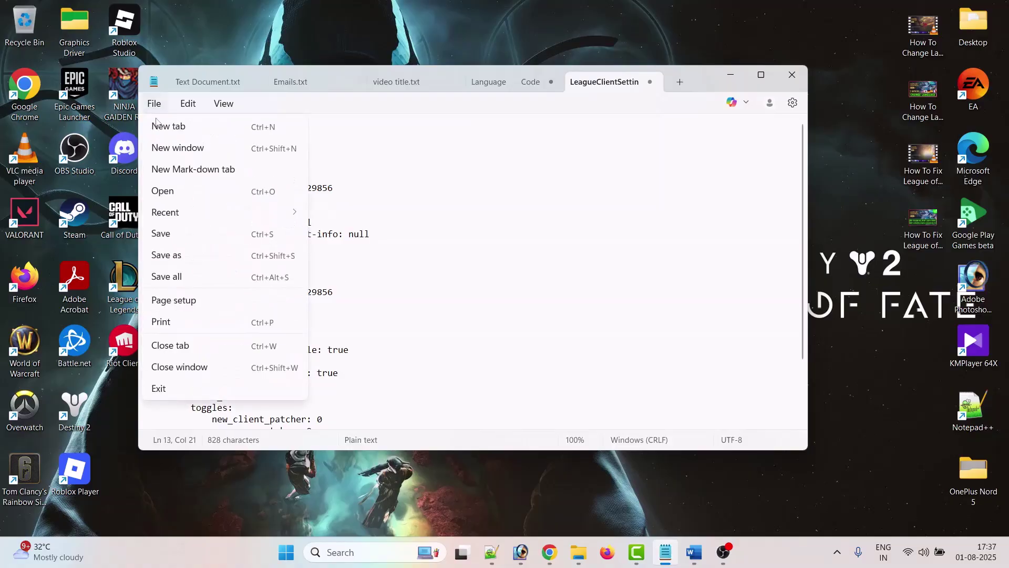
click(174, 232)
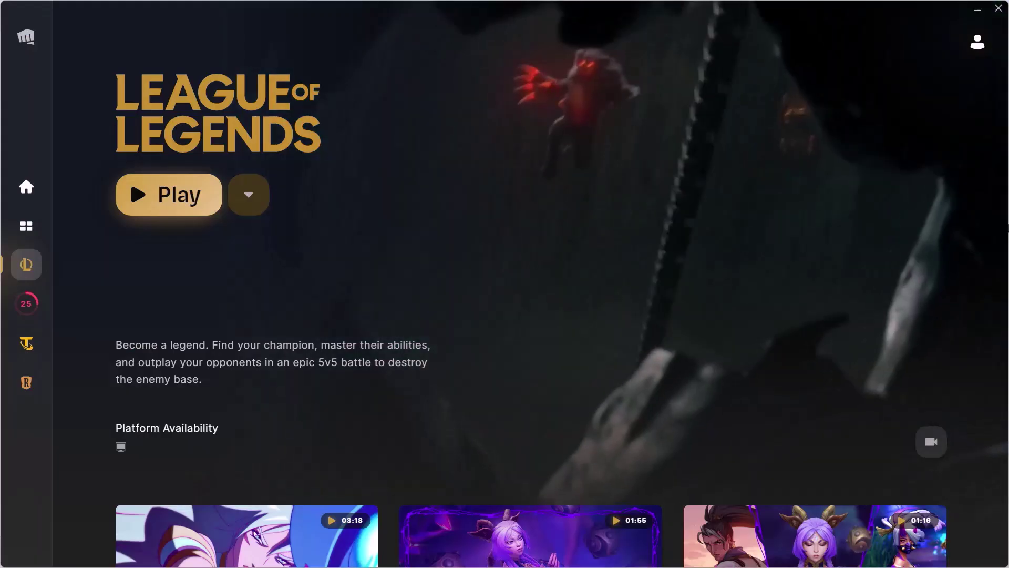